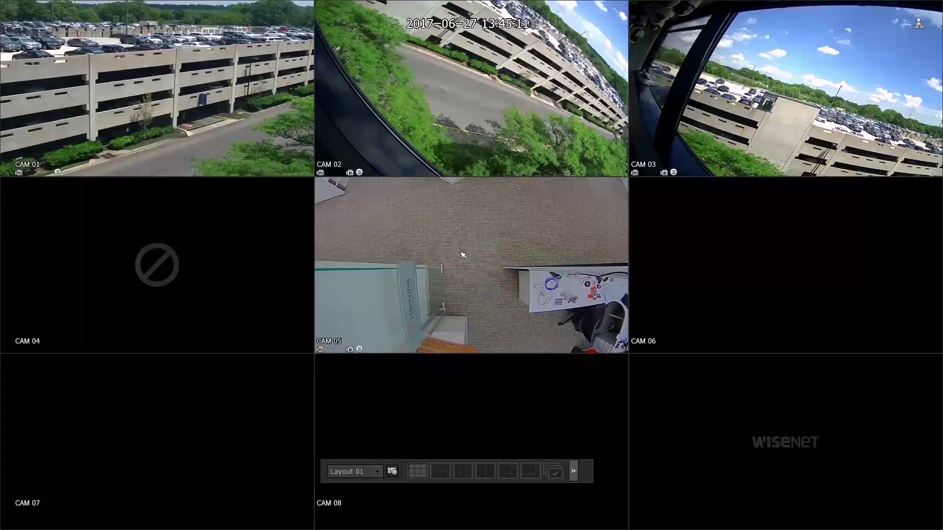
Right-click the camera grid to show the live-view shortcut menu with its split layout options
right_click(460, 252)
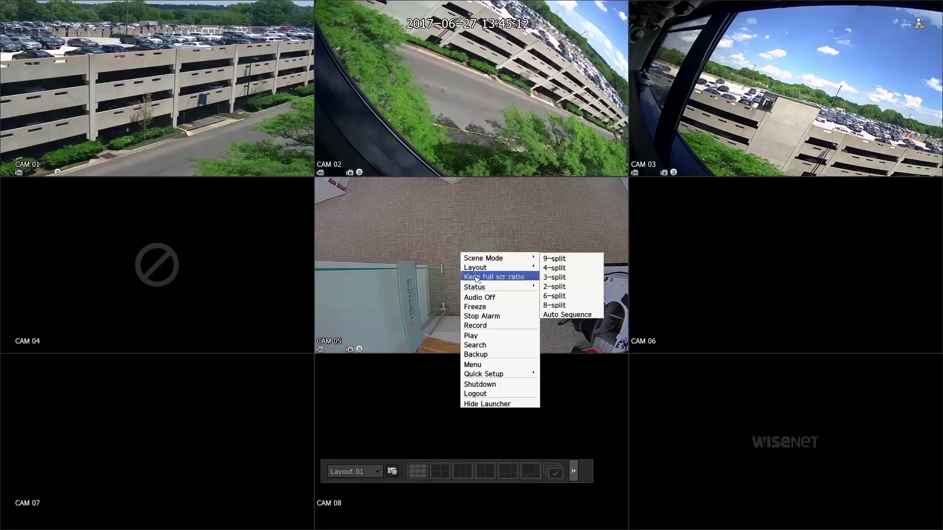
Go to Menu > Device > Text and open TEXT 01's Modify the text device dialog
click(489, 366)
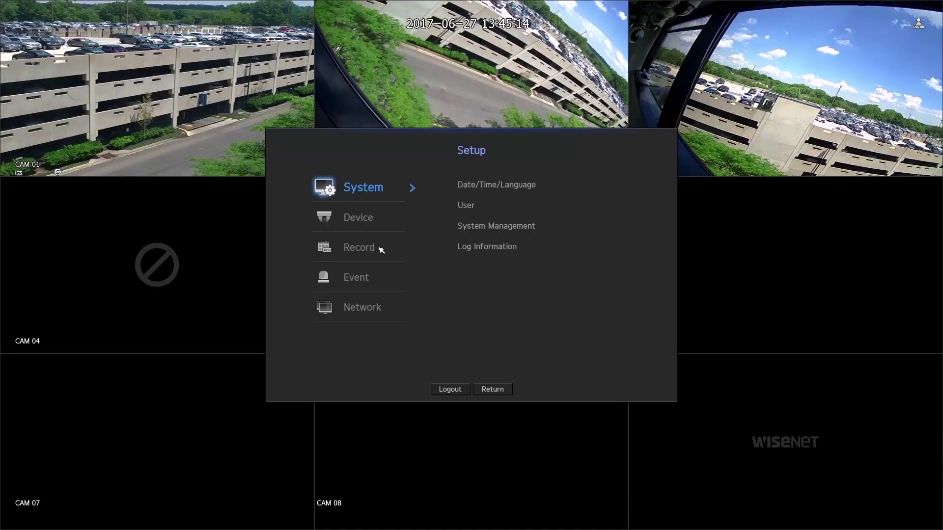
click(354, 216)
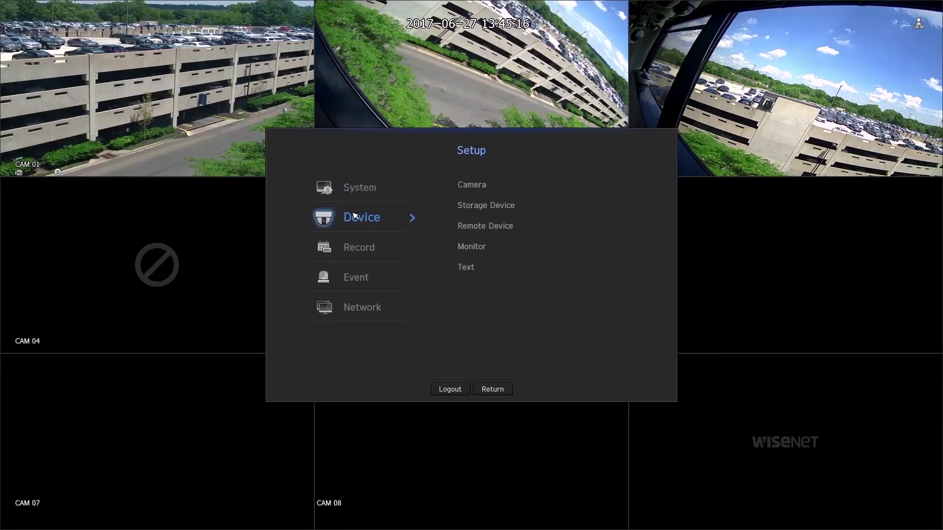
click(466, 267)
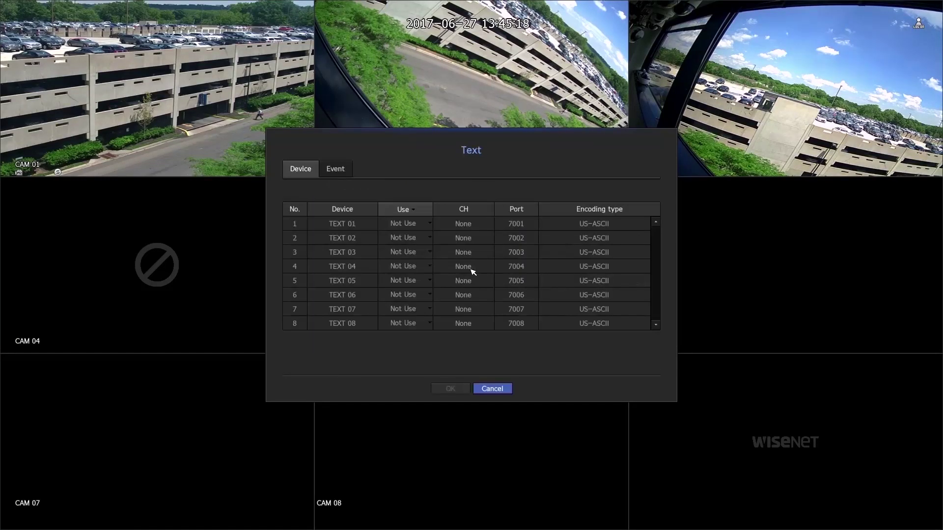
click(465, 225)
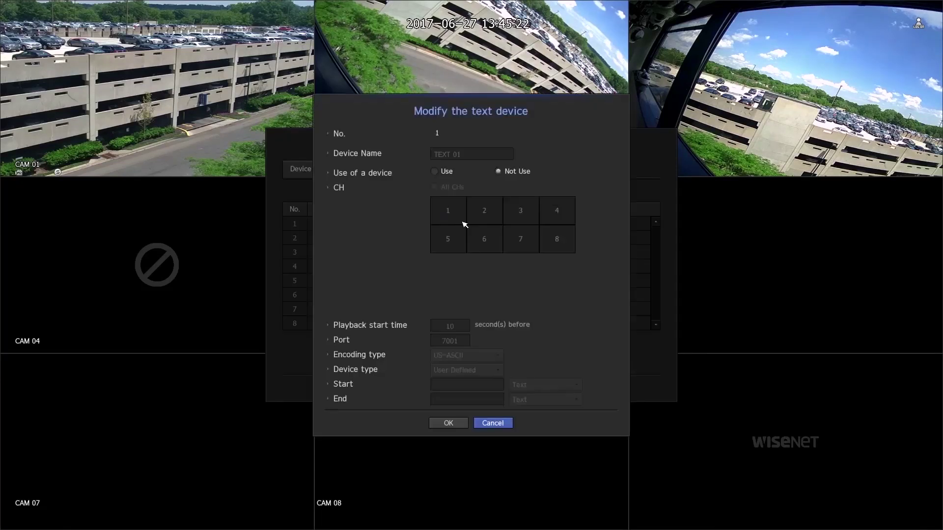
Switch text device 1 to Use and rename it cashier1 with the on-screen keyboard
click(437, 172)
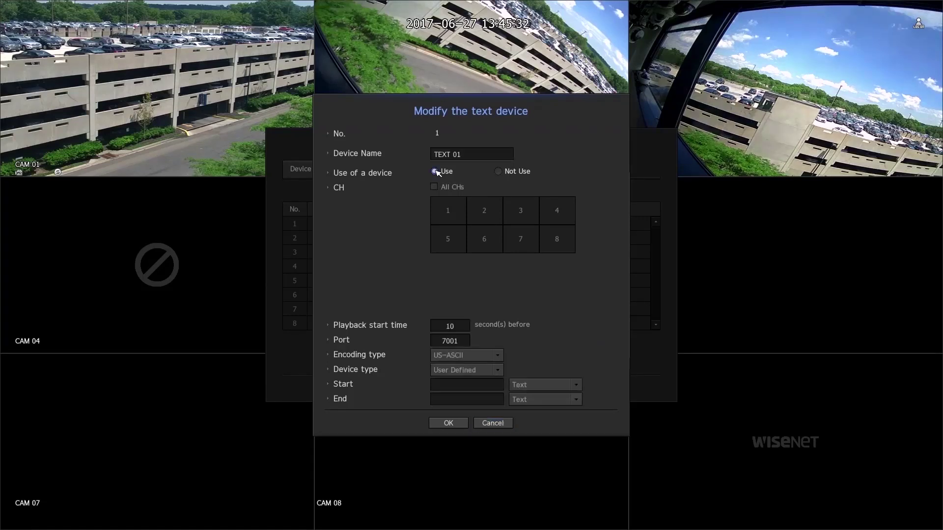
click(473, 155)
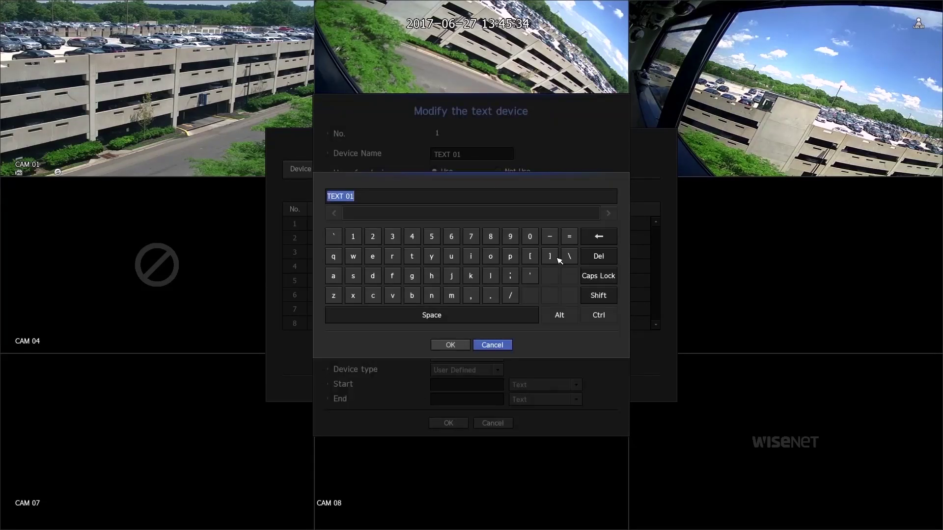
click(373, 295)
click(333, 276)
click(353, 276)
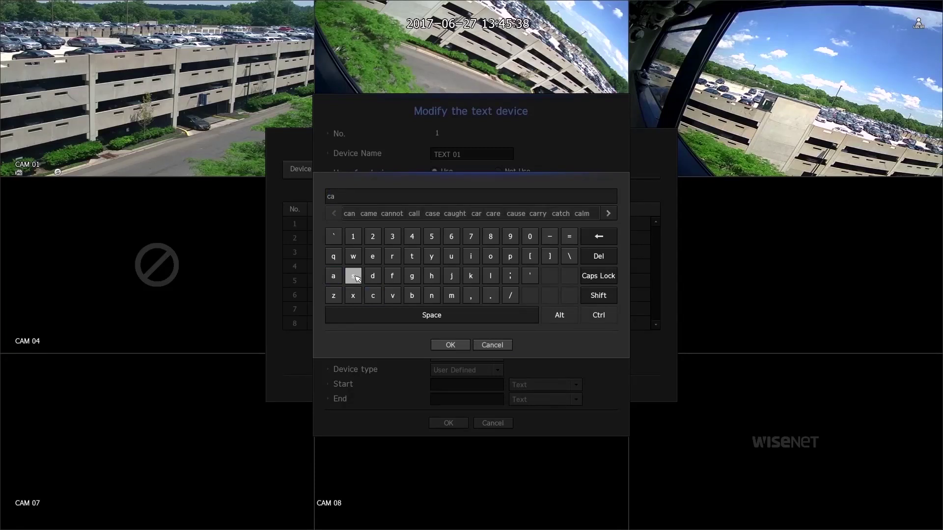
click(431, 276)
click(471, 255)
click(373, 255)
click(392, 256)
click(355, 213)
click(354, 237)
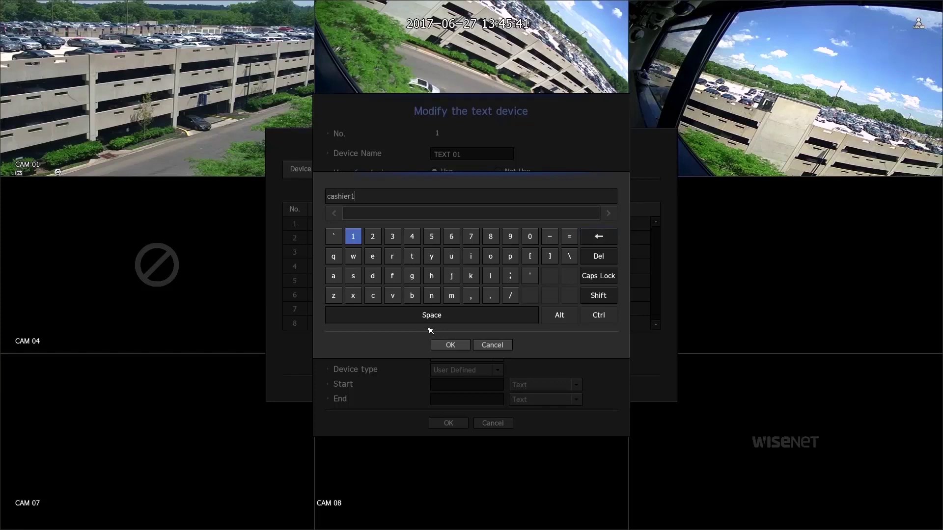
click(451, 345)
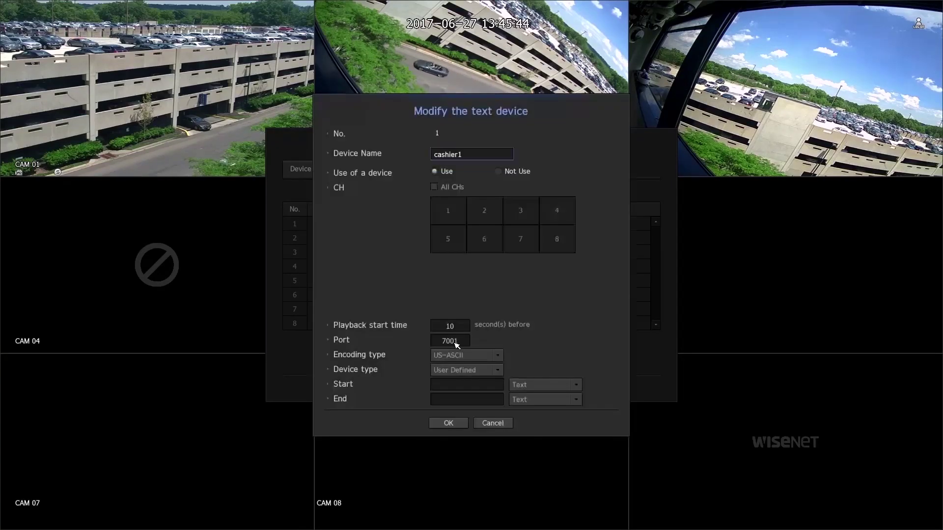
Assign channel 5 to the text device and select the playback start time field
click(447, 239)
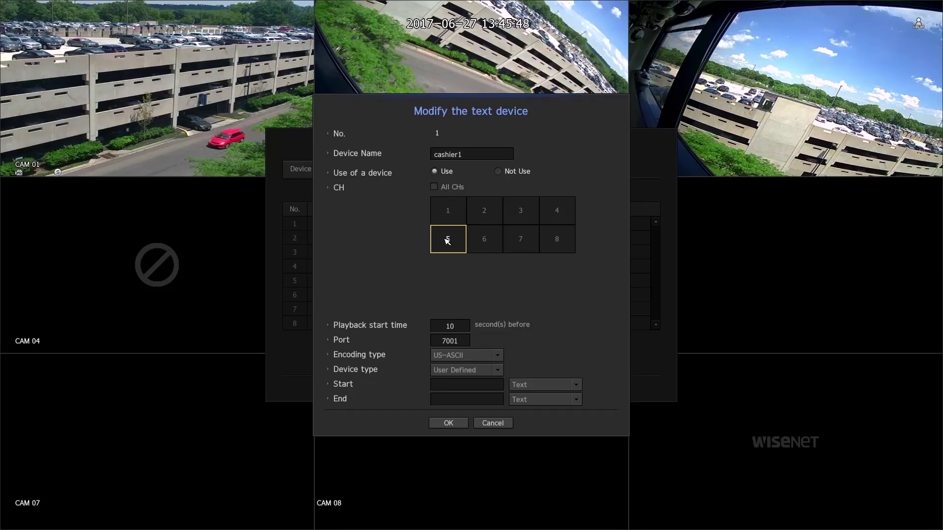
click(447, 240)
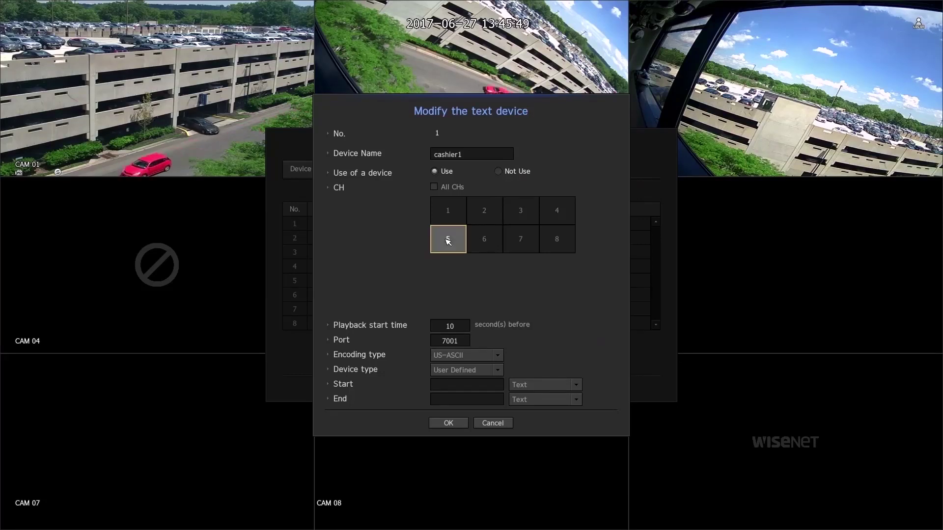
click(456, 327)
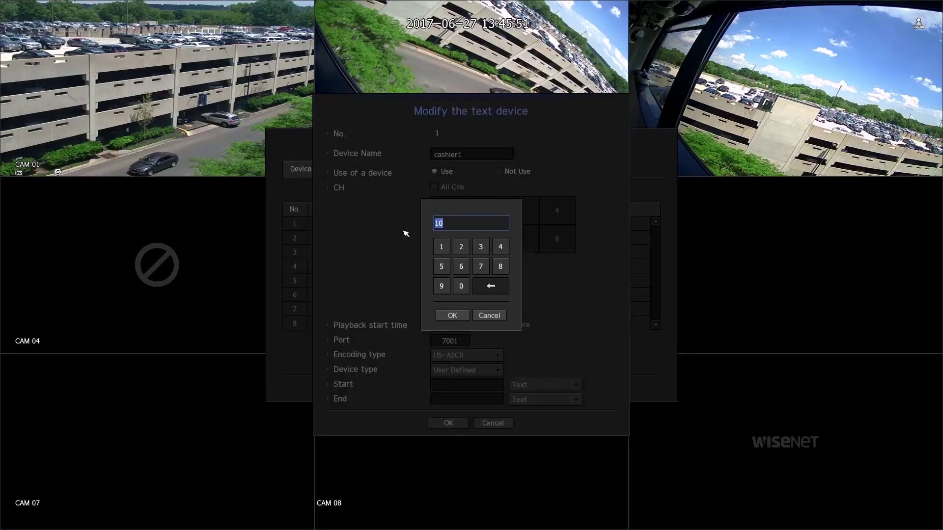
Keep playback start time at 10 and device type User Defined after reviewing encoding types
click(452, 316)
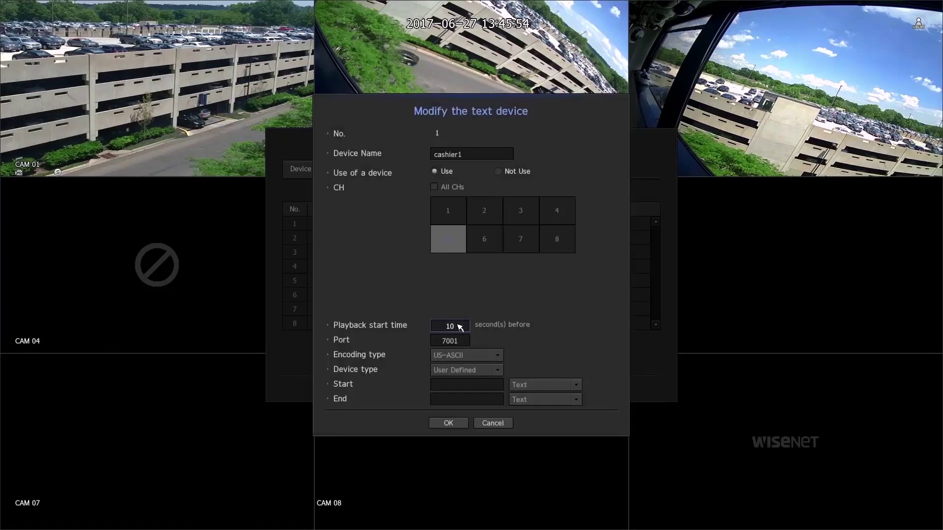
click(500, 357)
click(502, 356)
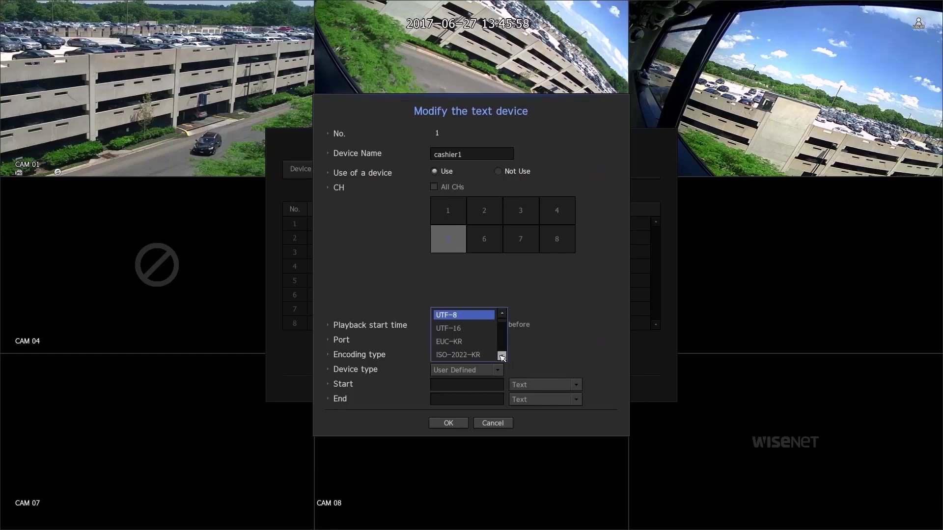
click(538, 364)
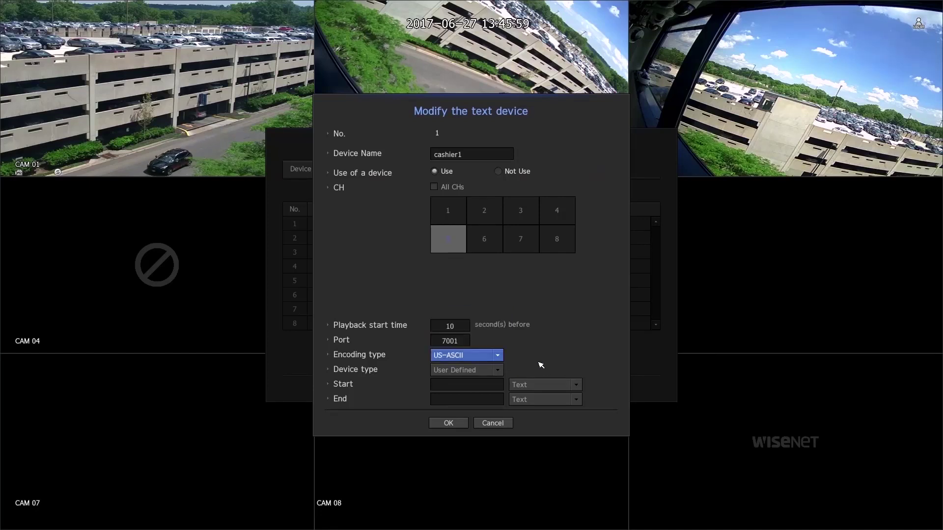
click(501, 372)
click(543, 374)
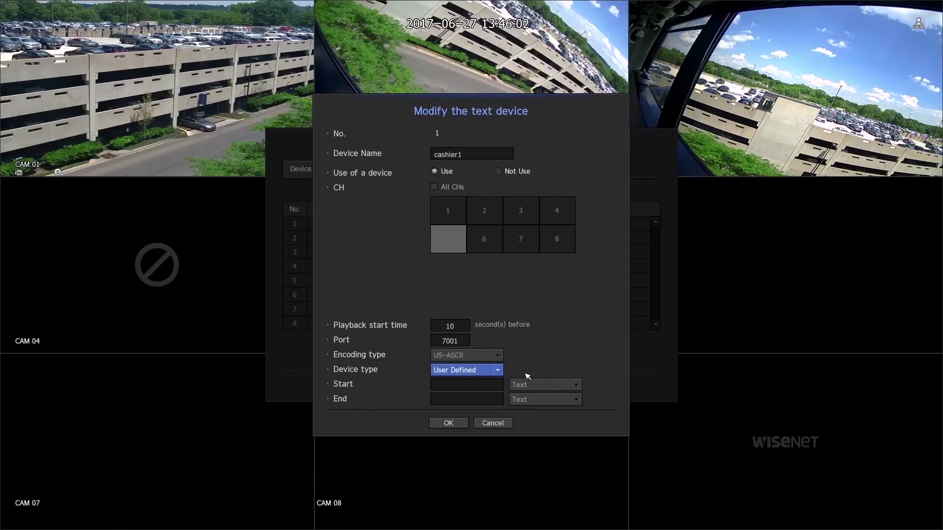
Set the start marker to (1)
click(460, 388)
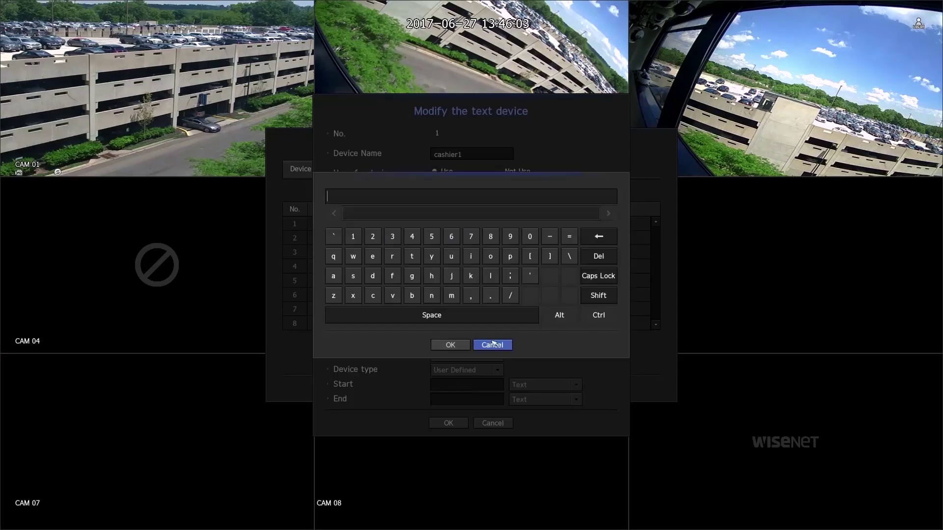
click(598, 295)
click(510, 236)
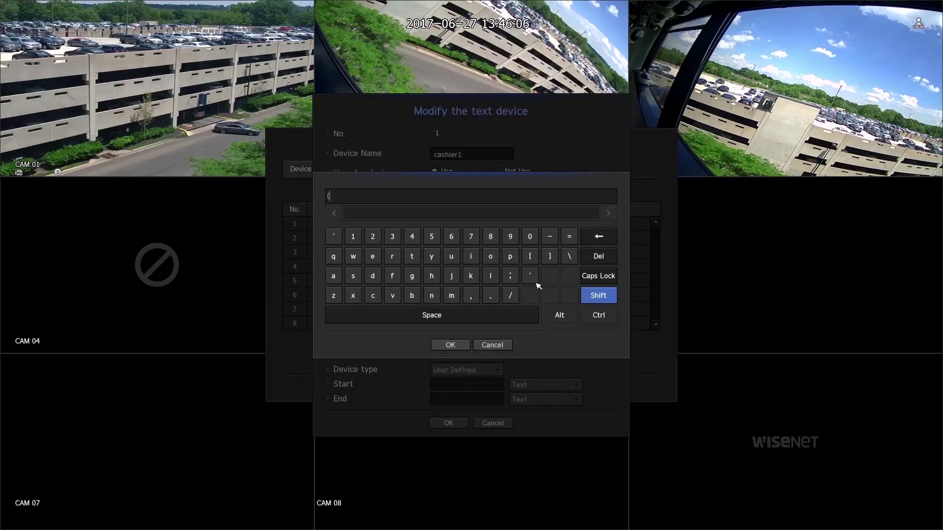
text(1)
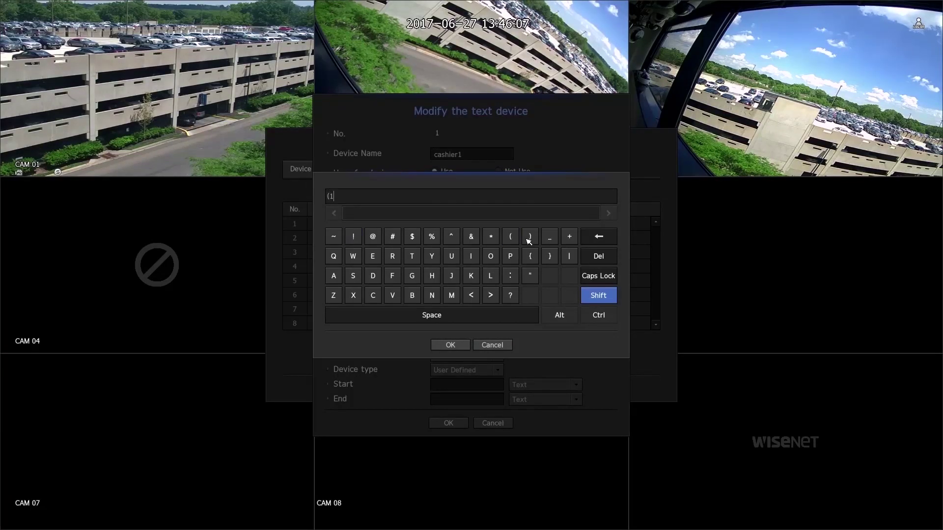
text())
click(447, 345)
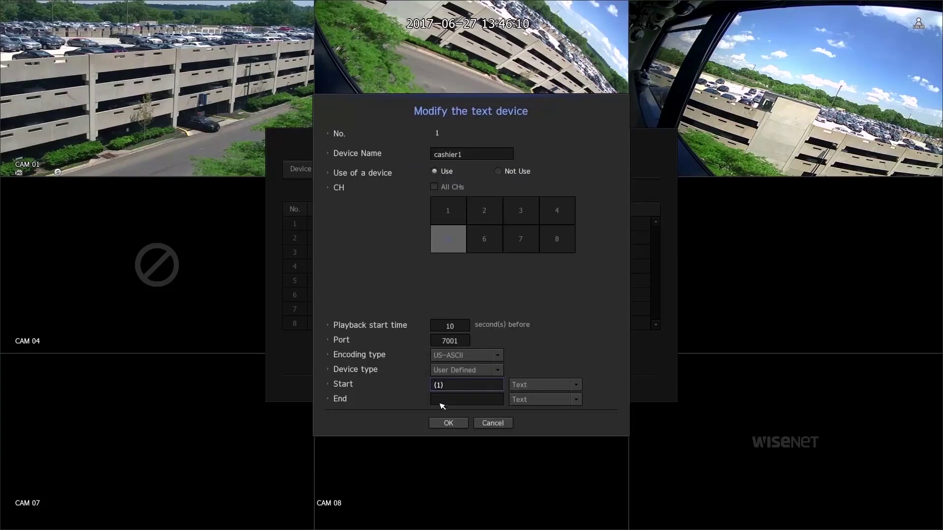
Set the end marker to (2) and keep its format as Text
click(442, 400)
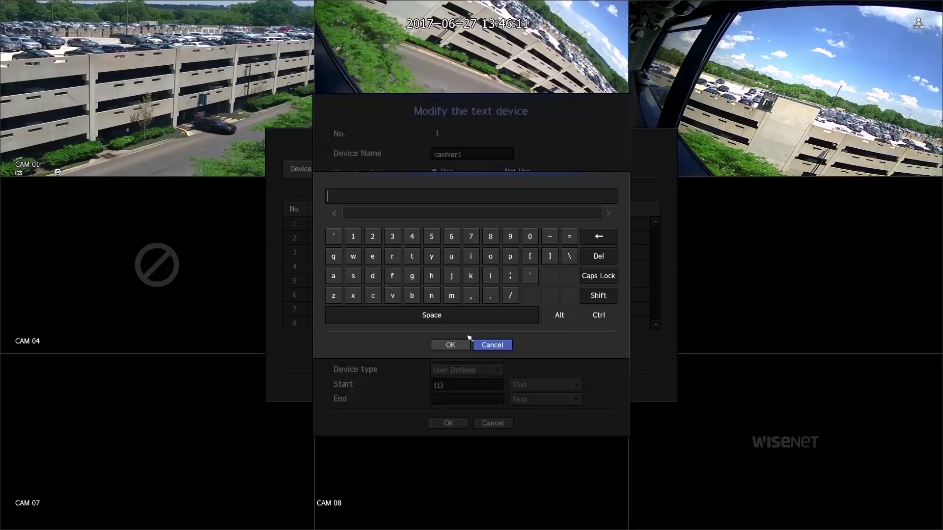
click(598, 295)
click(511, 236)
click(598, 295)
click(373, 237)
click(598, 295)
click(530, 236)
click(450, 345)
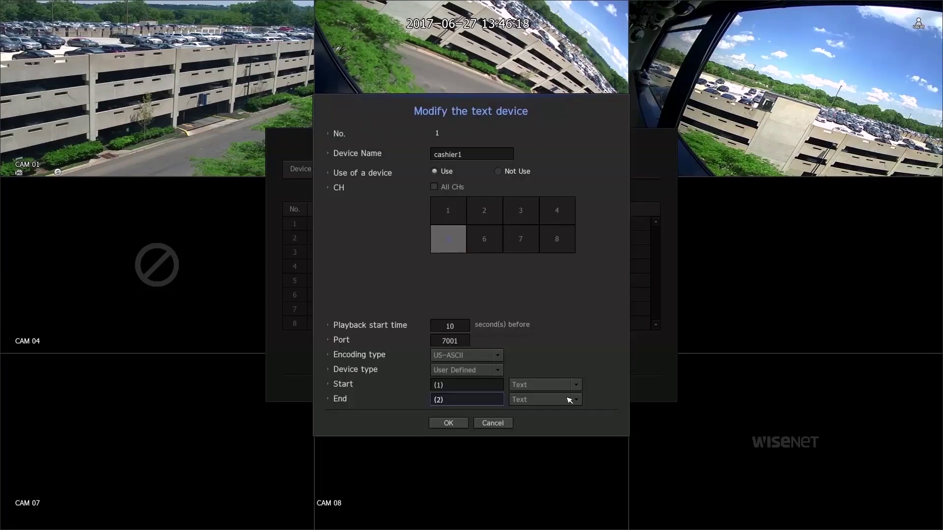
click(577, 399)
click(604, 404)
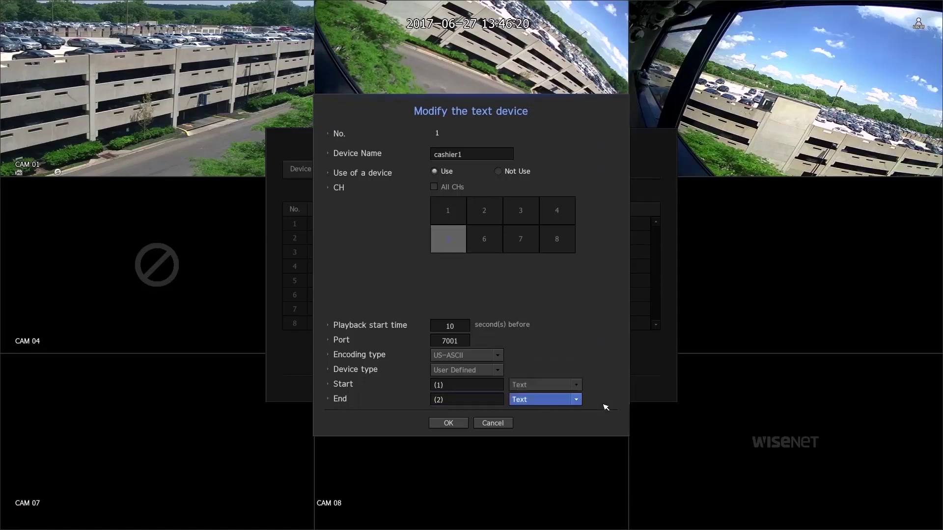
Save the cashier1 text device and open the VOID keyword on the Event tab
click(443, 425)
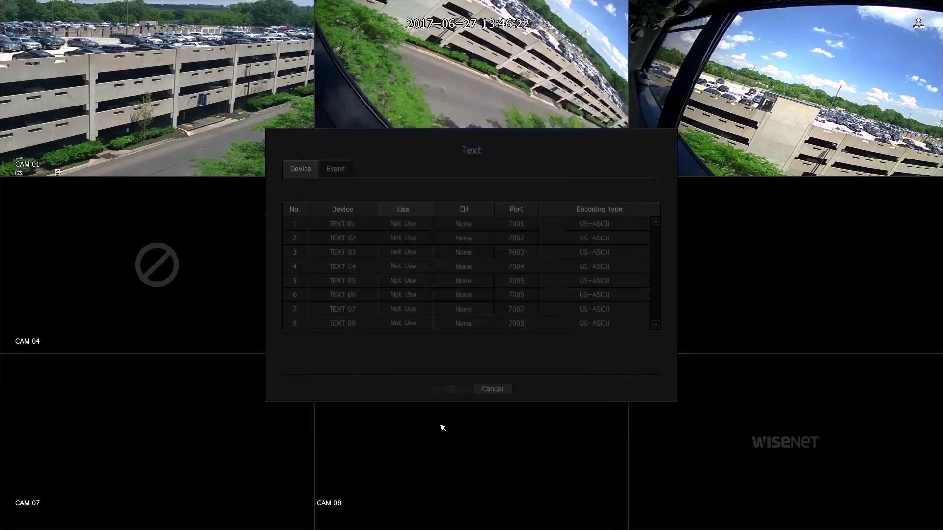
click(346, 171)
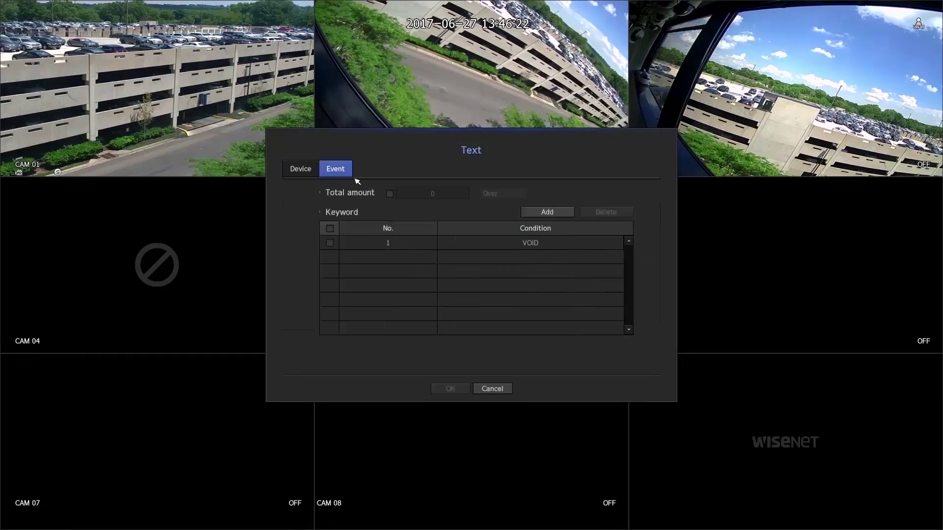
click(535, 245)
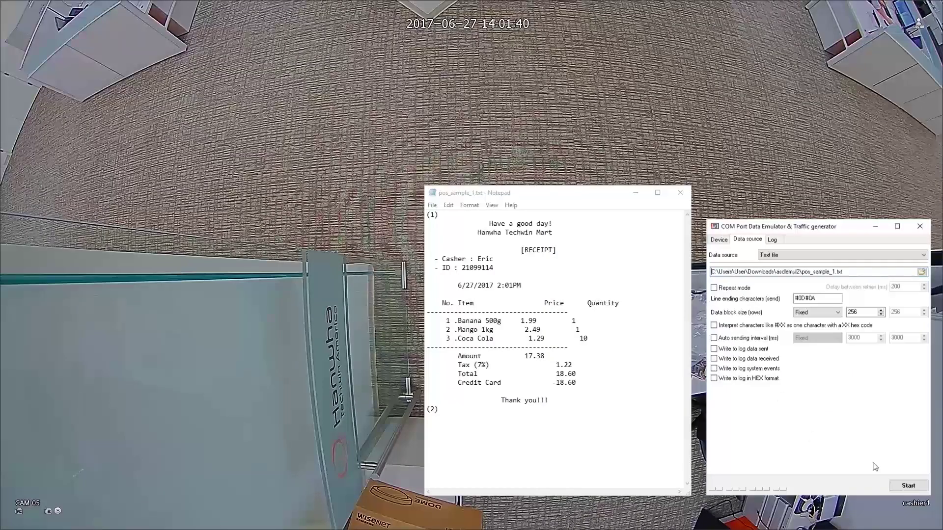
Start sending the sample receipt from the emulator, then open channel 5's live-view shortcut menu
click(912, 485)
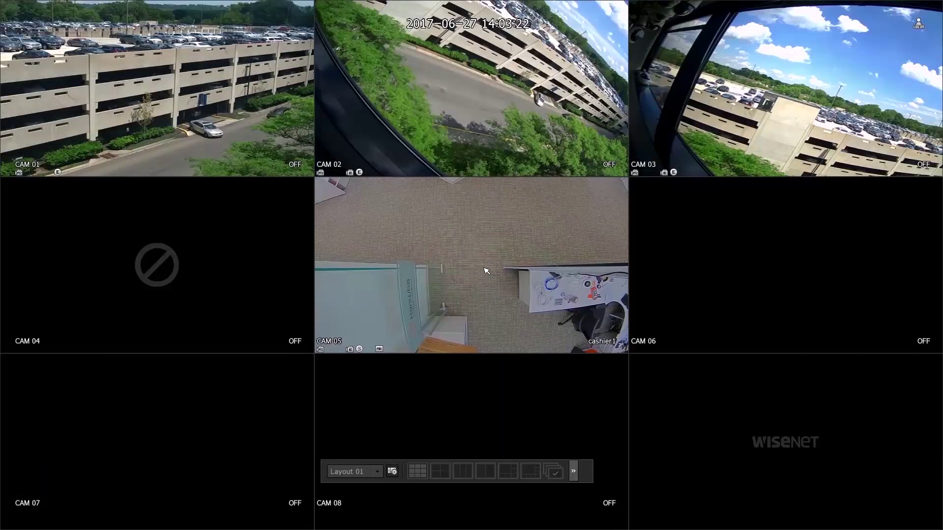
right_click(453, 270)
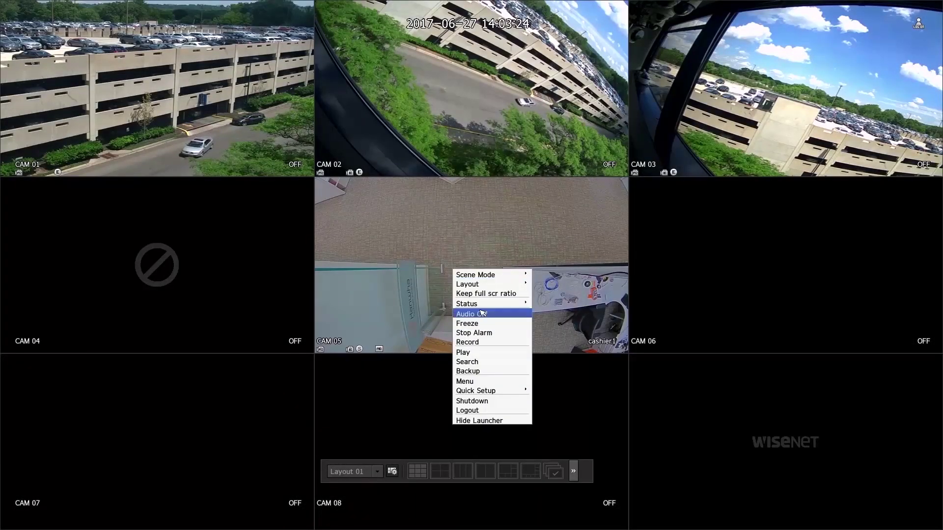
Open Search > Text Search and lower the start time minutes to 14:00:29
click(494, 362)
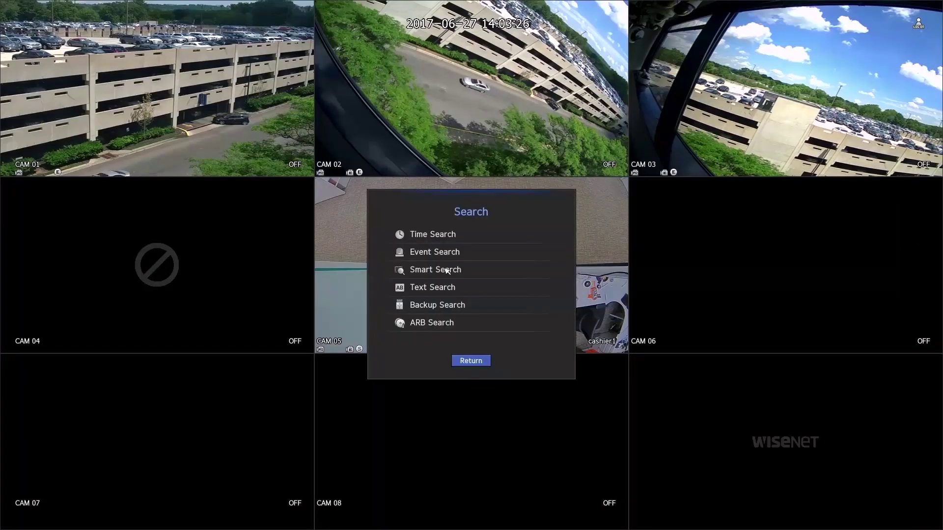
click(426, 289)
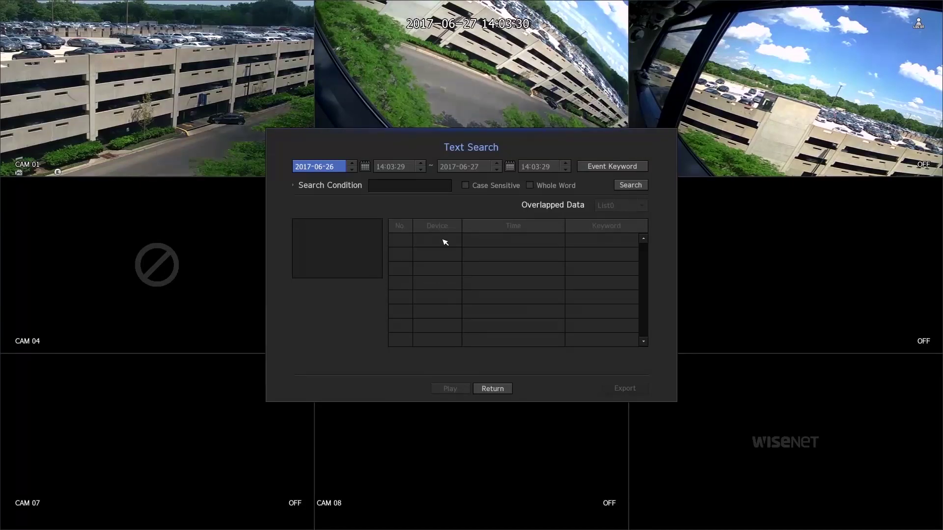
click(386, 167)
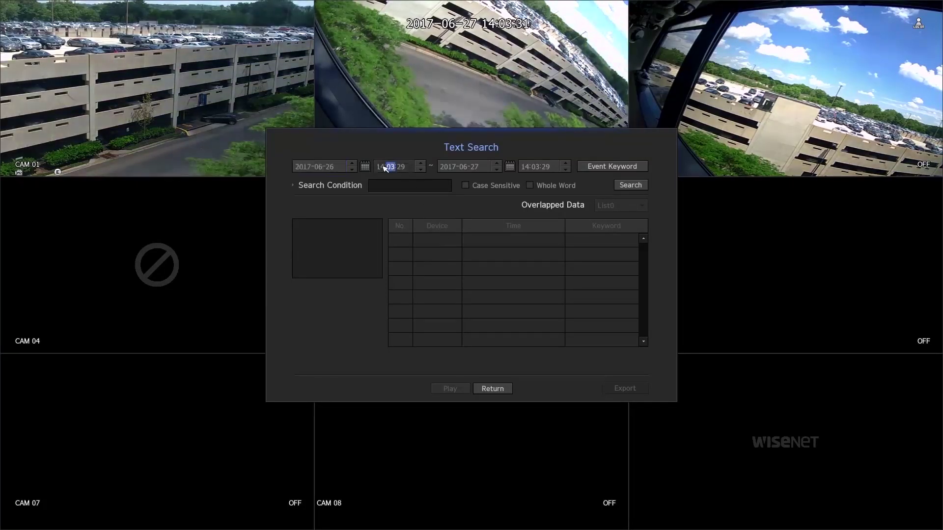
click(420, 169)
click(420, 169)
click(420, 170)
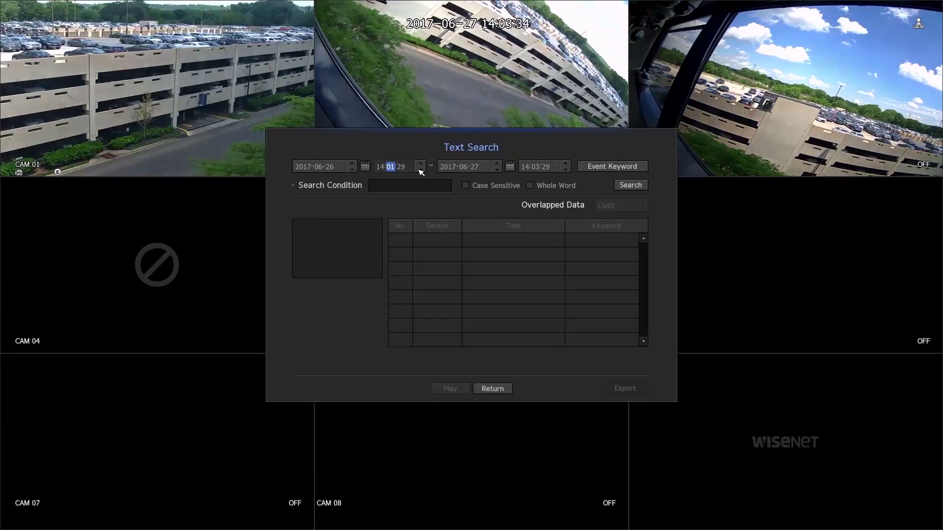
Raise the end time to 14:06:29 and begin entering 'e' as the search condition
click(535, 167)
click(565, 163)
click(565, 163)
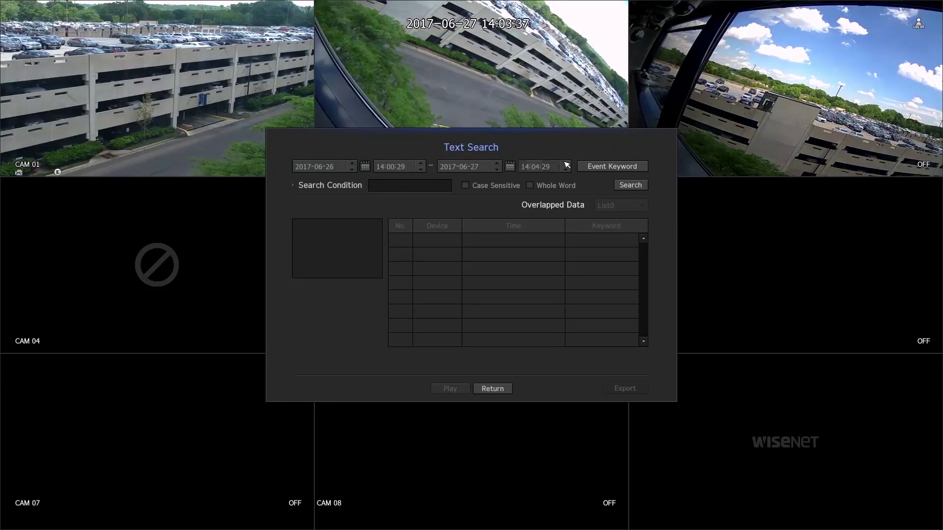
click(565, 163)
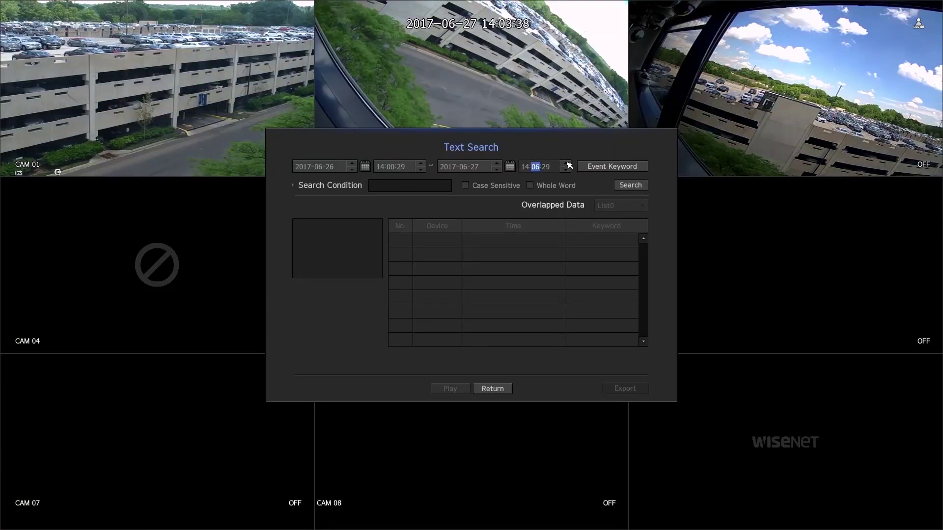
click(405, 186)
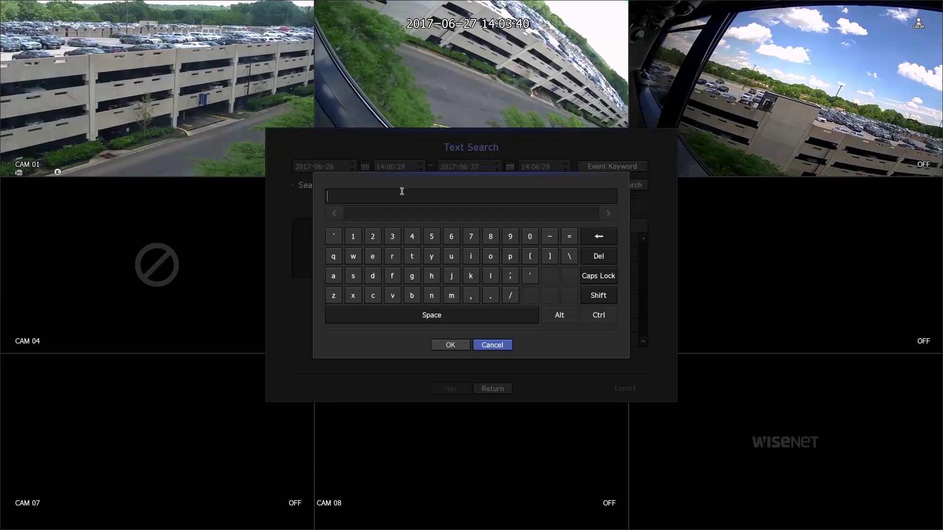
click(373, 255)
Finish the search condition 'eric', run the search and scroll through the 17 results
click(392, 256)
click(471, 256)
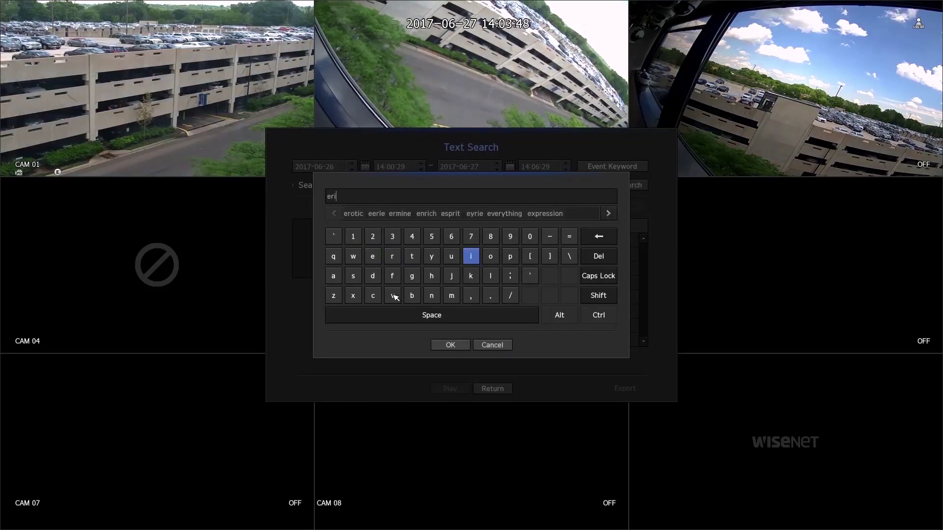
click(393, 295)
click(594, 236)
click(373, 296)
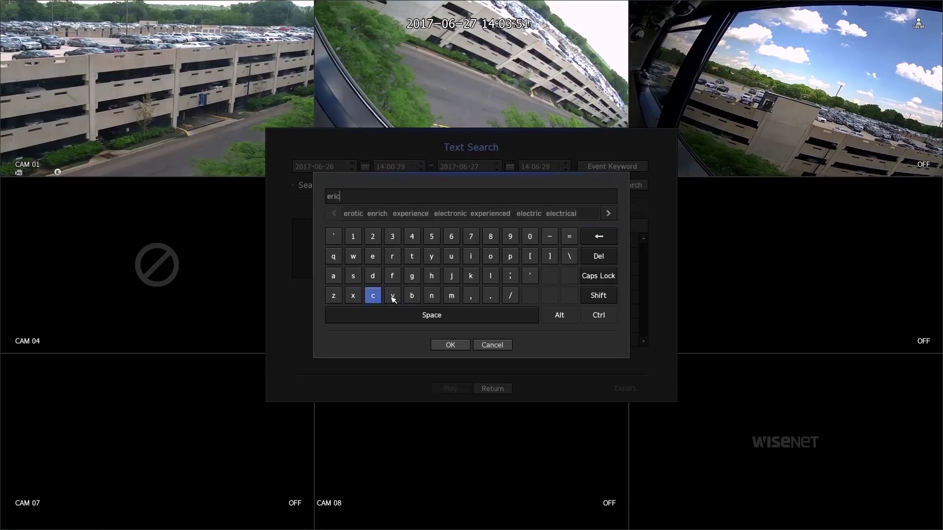
click(449, 345)
click(640, 186)
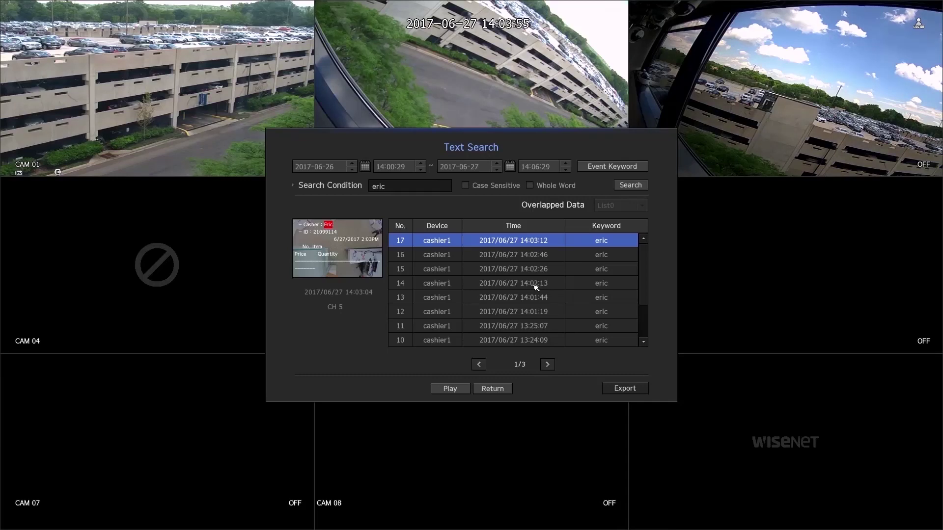
scroll(537, 289, down, 5)
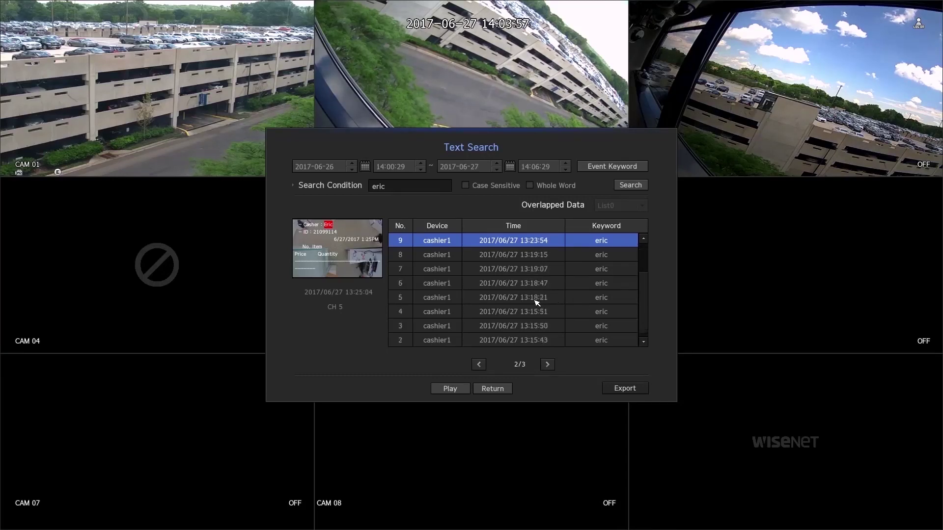
scroll(536, 303, up, 3)
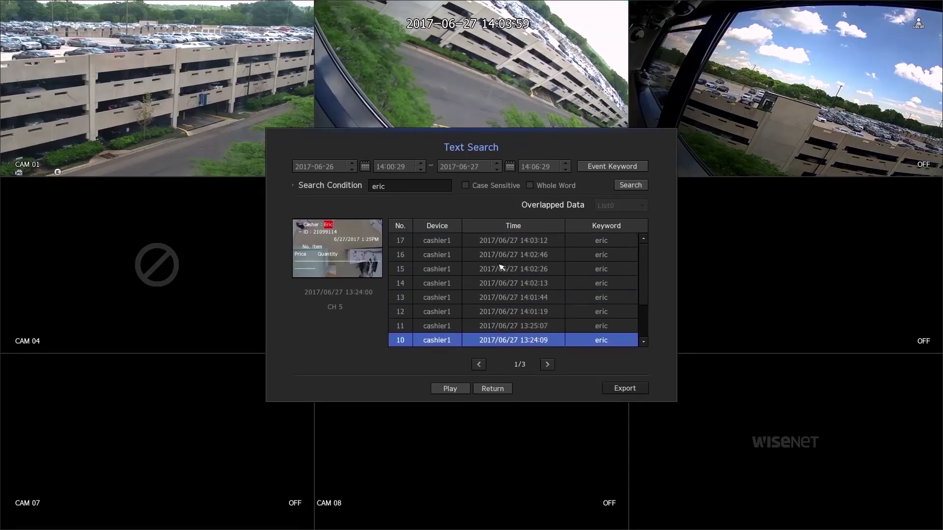
Play the latest eric record, then search VOID keyword records and play the newest one
double_click(506, 241)
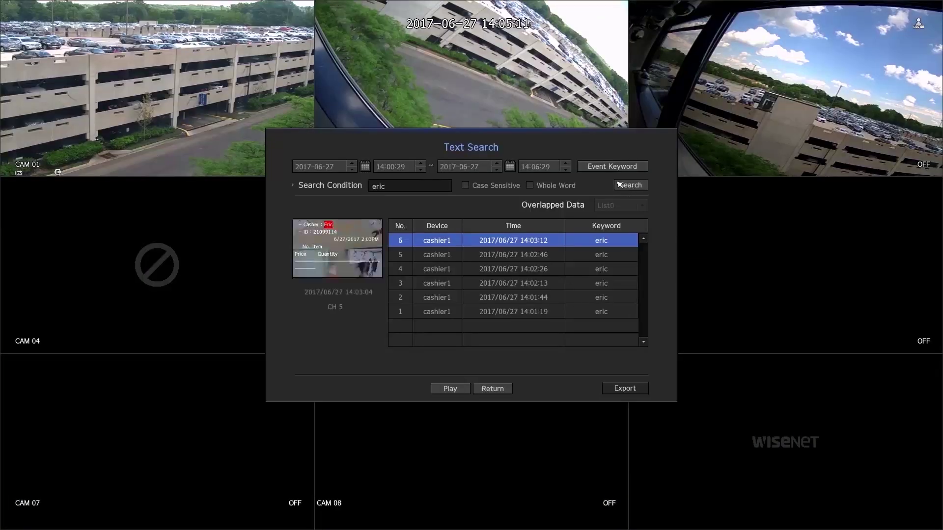
click(613, 168)
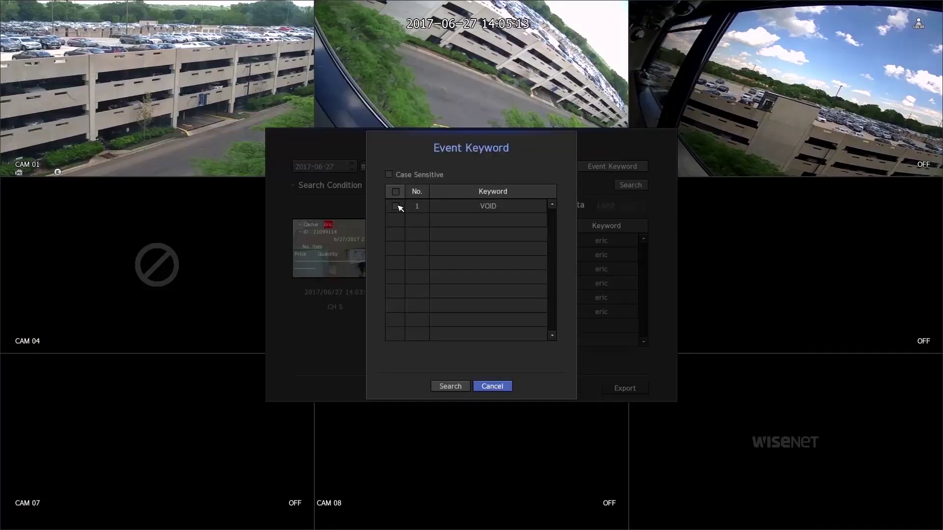
click(395, 206)
click(448, 388)
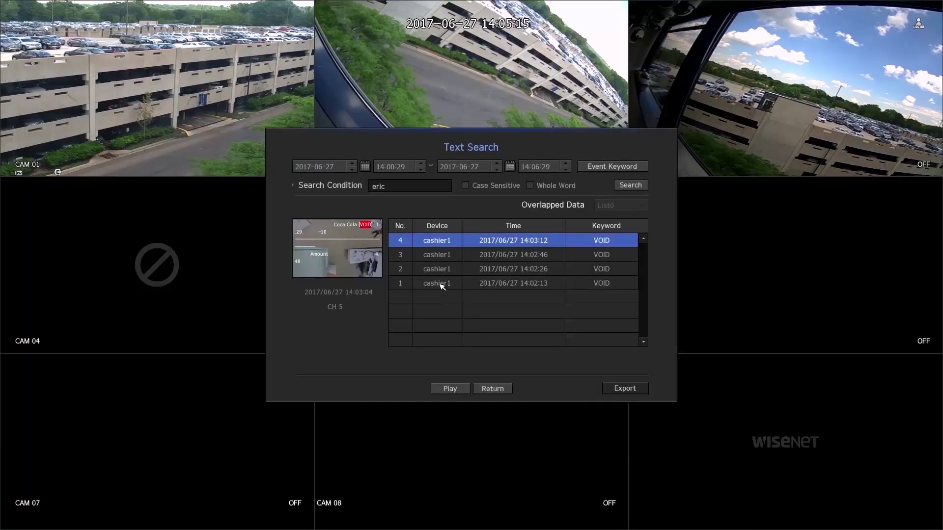
double_click(519, 240)
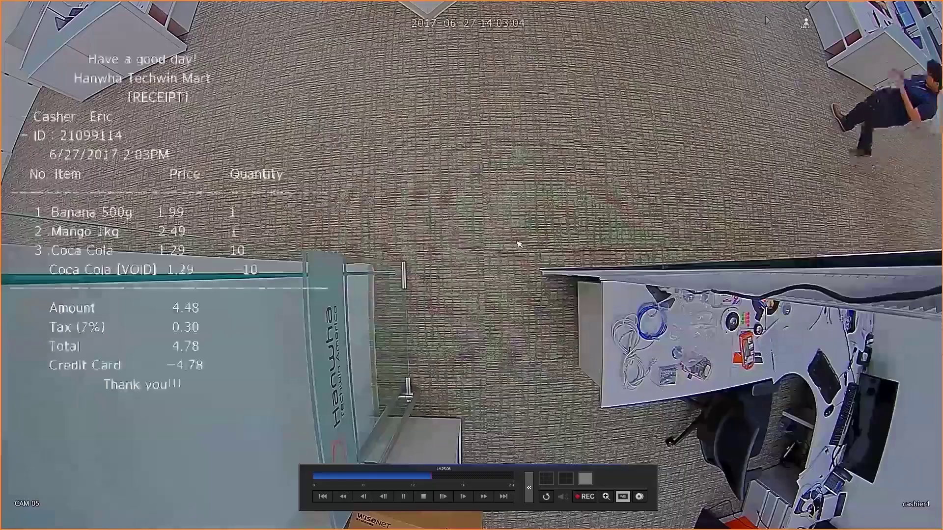